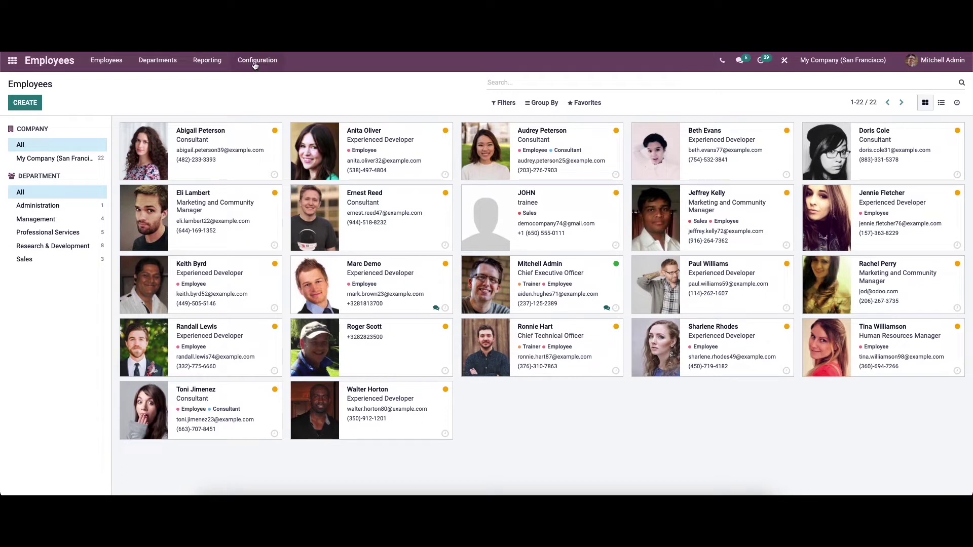
Step: Confirm Skills Management is enabled in the Employees settings, then return to the employee directory
{"action": "left_click", "coordinate": [255, 61]}
{"action": "left_click", "coordinate": [255, 77]}
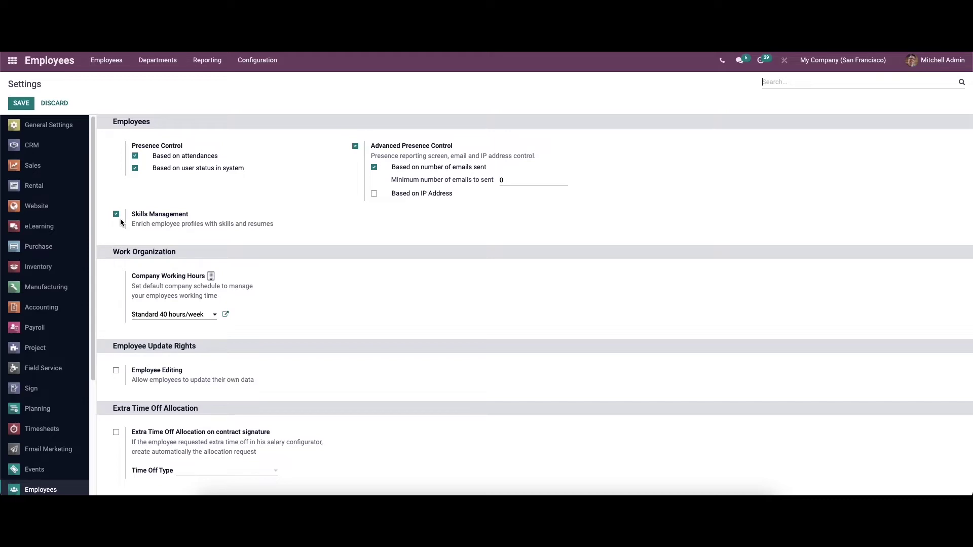
{"action": "left_click", "coordinate": [122, 67]}
Step: Create a new employee with the employee's name and job position 'Sales executive'
{"action": "left_click", "coordinate": [114, 76]}
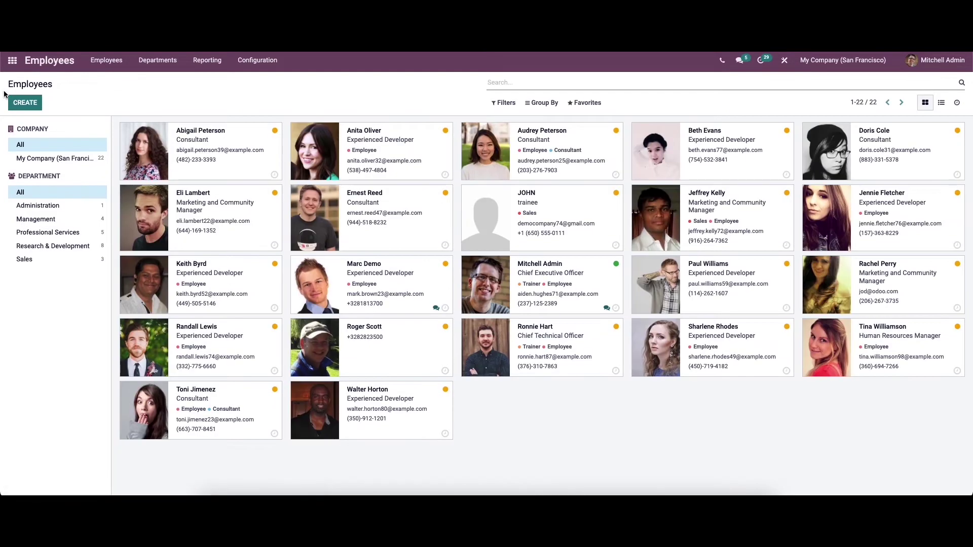
{"action": "left_click", "coordinate": [25, 104]}
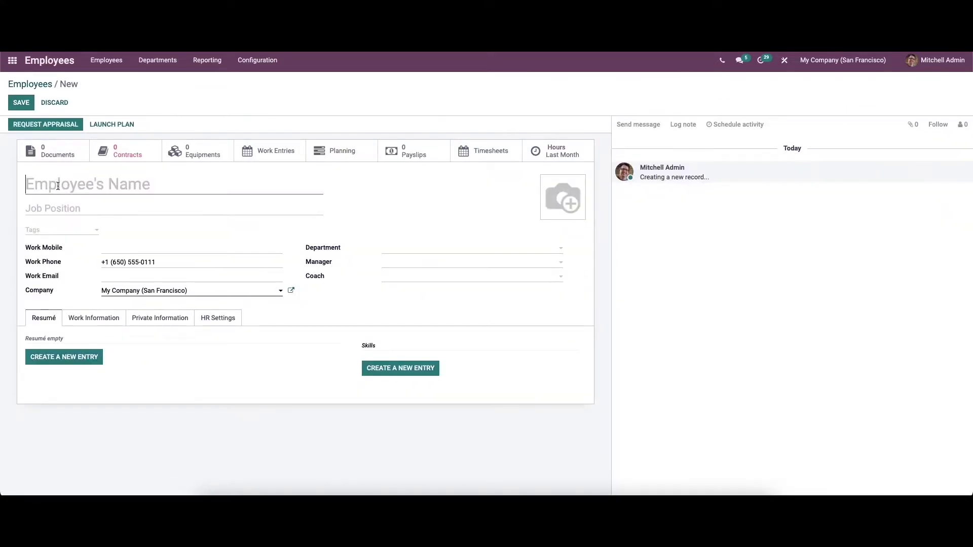
{"action": "type", "text": "Sam"}
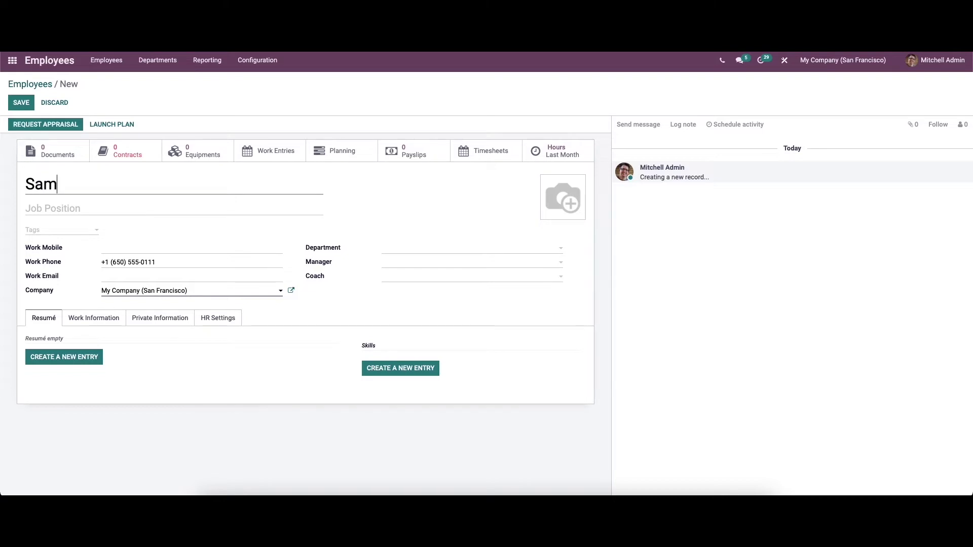
{"action": "left_click", "coordinate": [66, 206]}
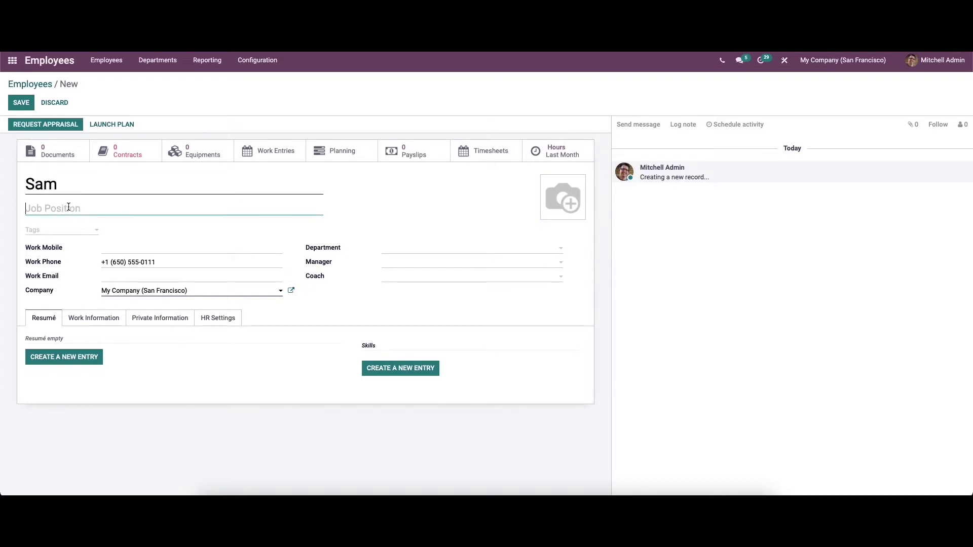
{"action": "type", "text": "Sales executive"}
Step: Set the department to Sales and choose an existing employee as manager
{"action": "left_click", "coordinate": [437, 251]}
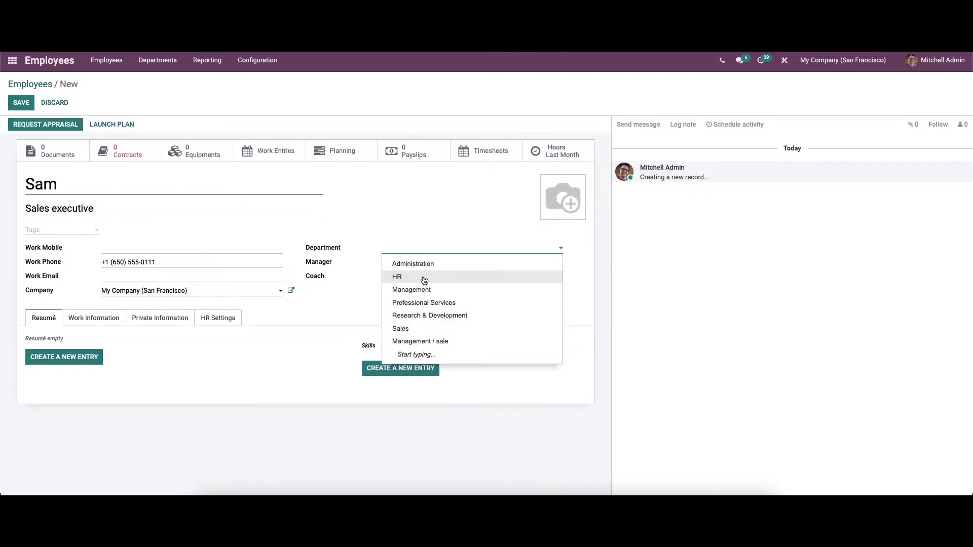
{"action": "left_click", "coordinate": [433, 330]}
{"action": "left_click", "coordinate": [391, 268]}
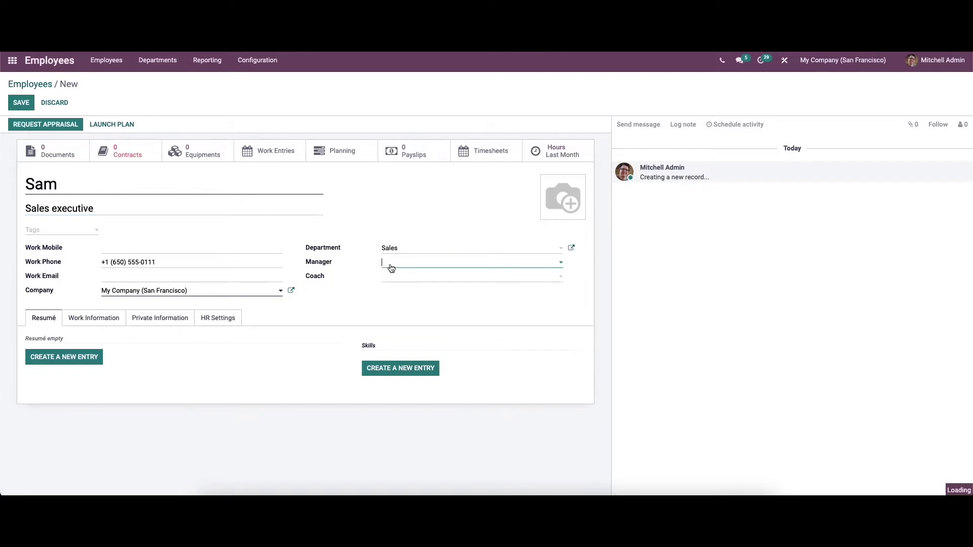
{"action": "left_click", "coordinate": [411, 278]}
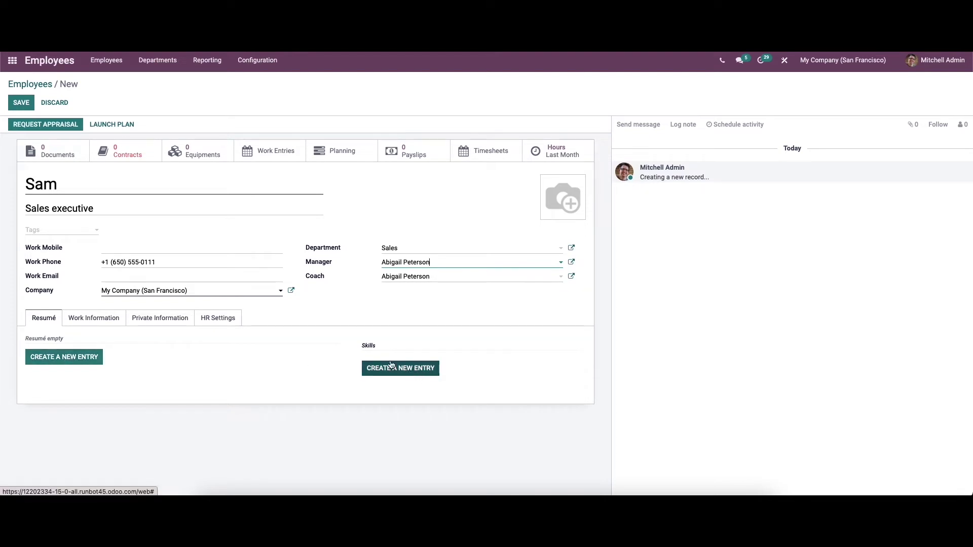
Step: Add a resumé line titled 'Woodridge college' with type Education
{"action": "left_click", "coordinate": [63, 363]}
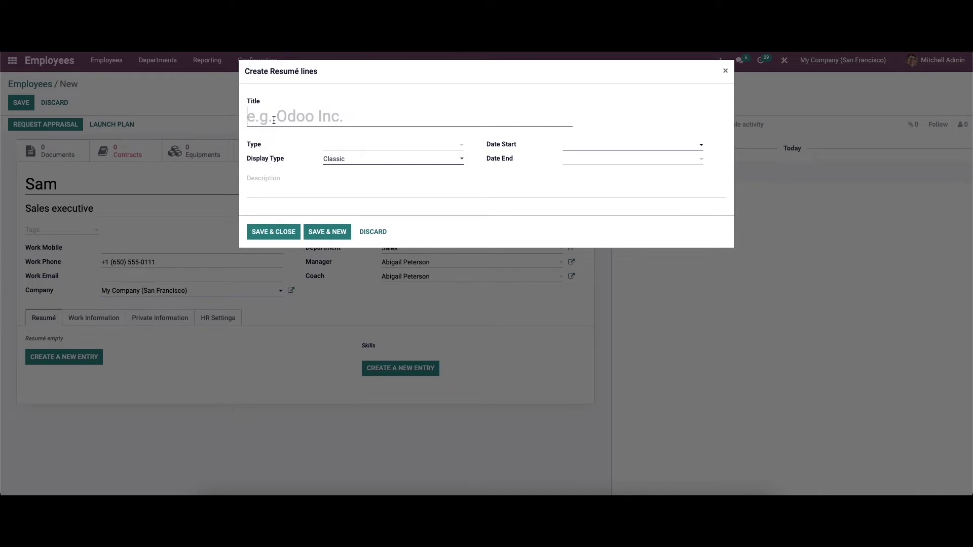
{"action": "type", "text": "Woo"}
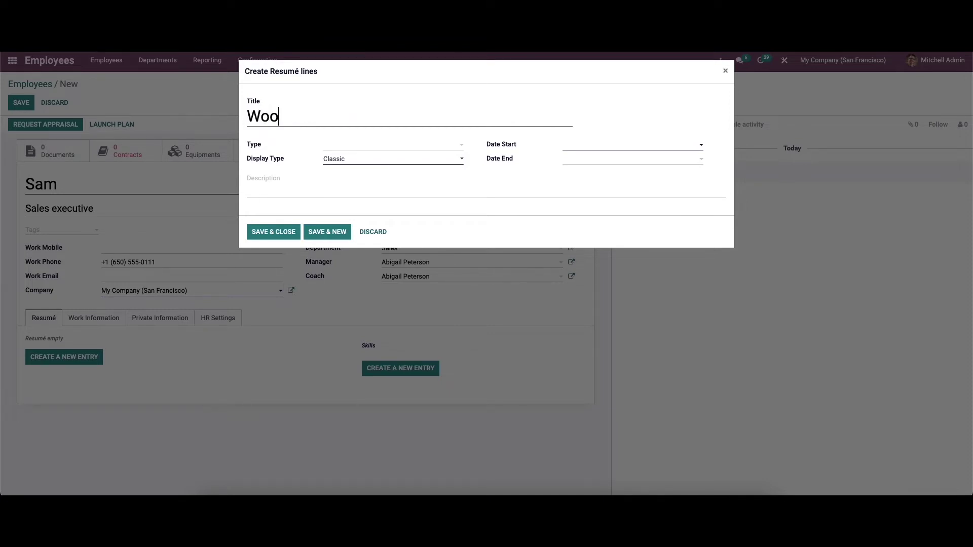
{"action": "type", "text": "dridge "}
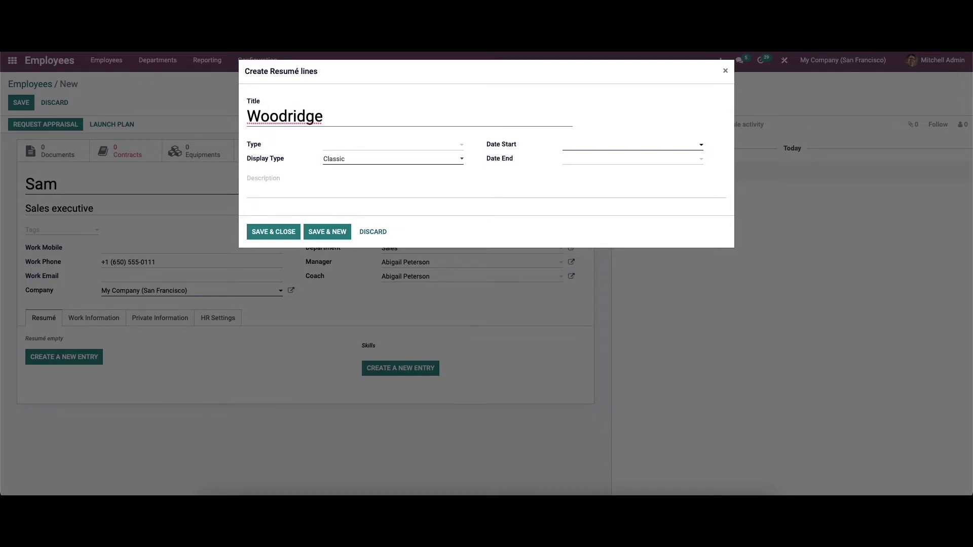
{"action": "type", "text": "college"}
{"action": "left_click", "coordinate": [355, 150]}
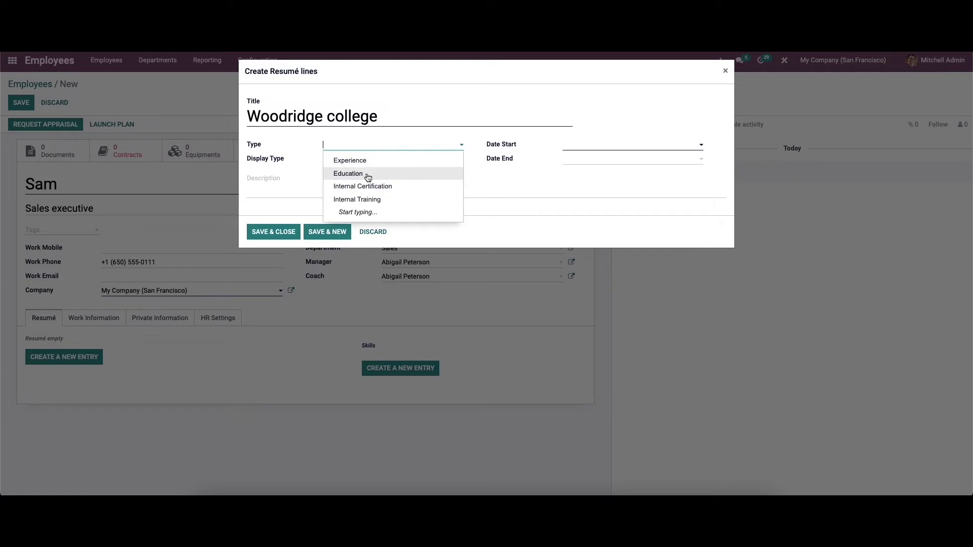
{"action": "left_click", "coordinate": [361, 174]}
{"action": "left_click", "coordinate": [364, 146]}
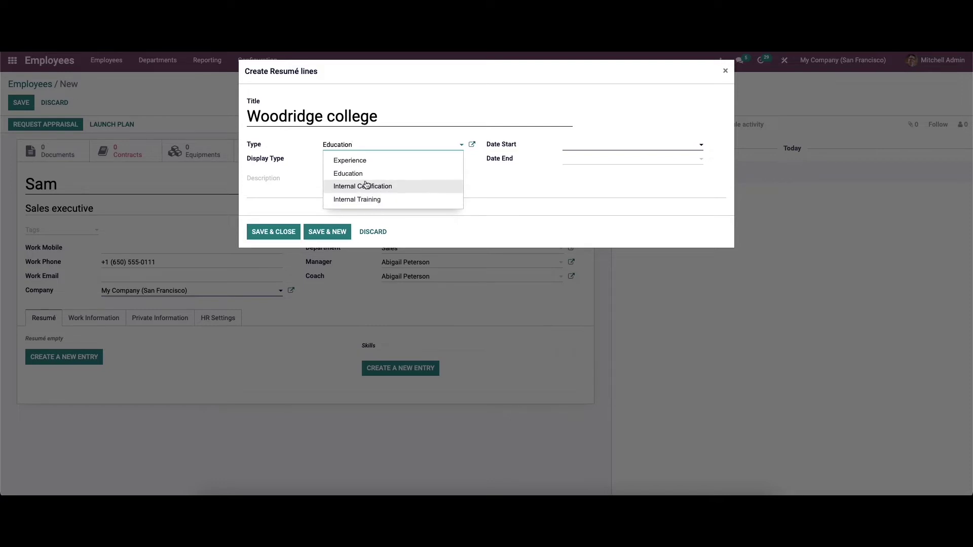
{"action": "left_click", "coordinate": [366, 175]}
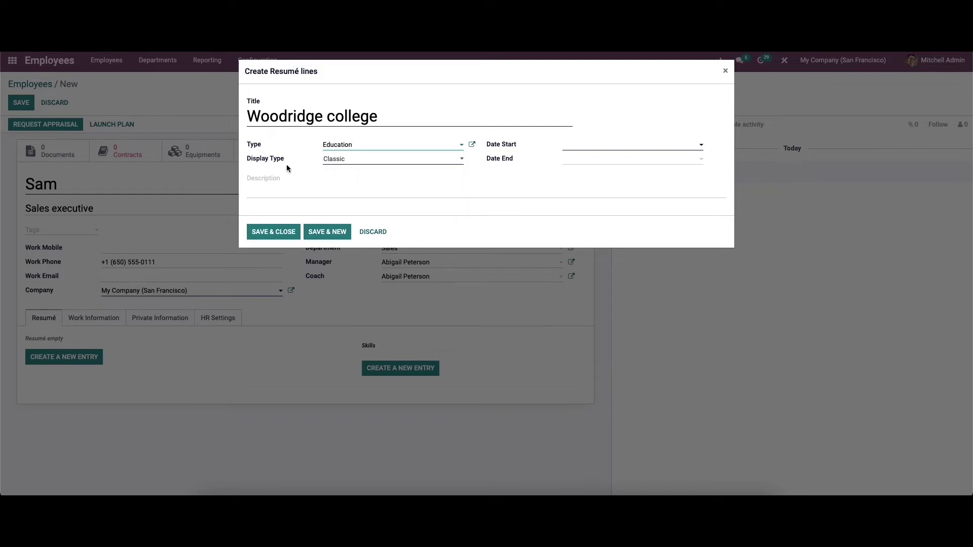
Step: Set the Woodridge college line's display type to Classic
{"action": "left_click", "coordinate": [375, 160]}
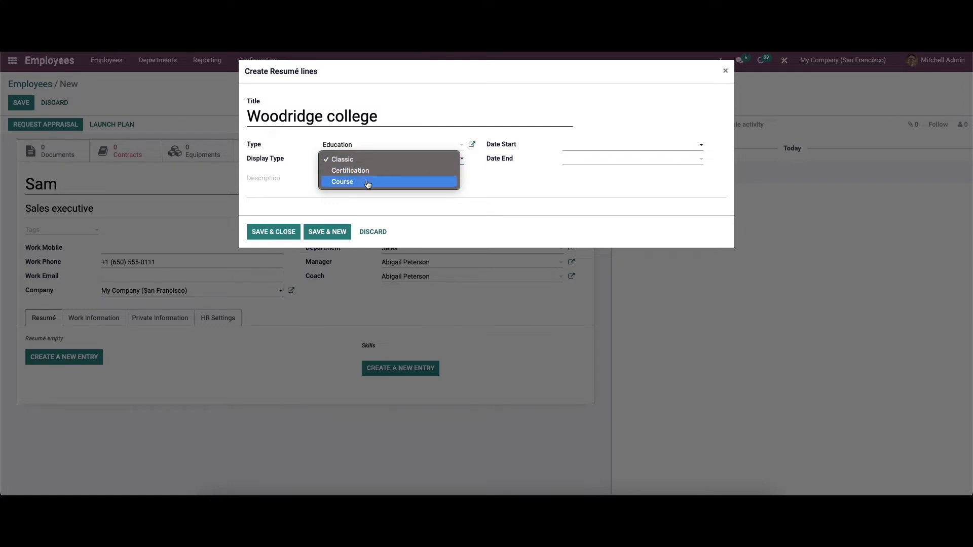
{"action": "left_click", "coordinate": [368, 182]}
{"action": "left_click", "coordinate": [365, 173]}
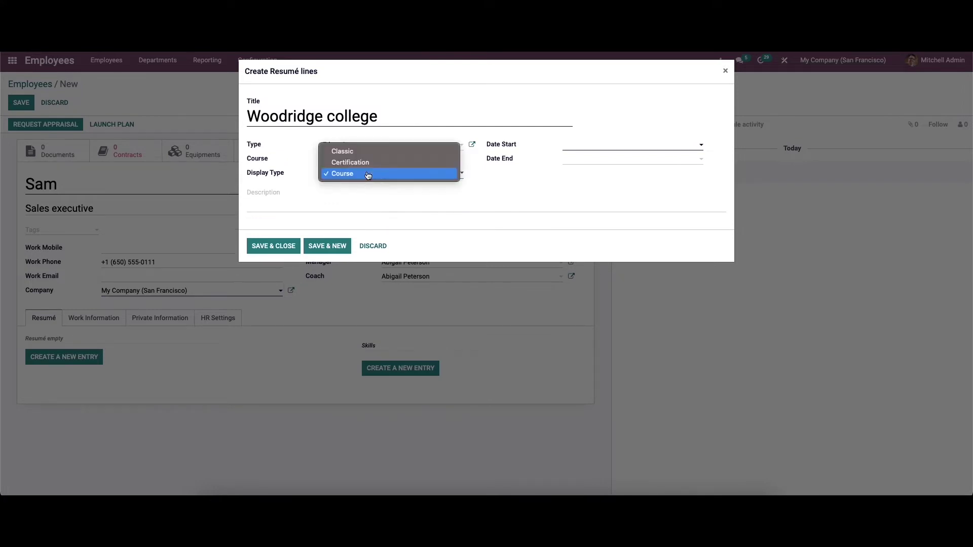
{"action": "left_click", "coordinate": [373, 151]}
{"action": "left_click", "coordinate": [566, 147]}
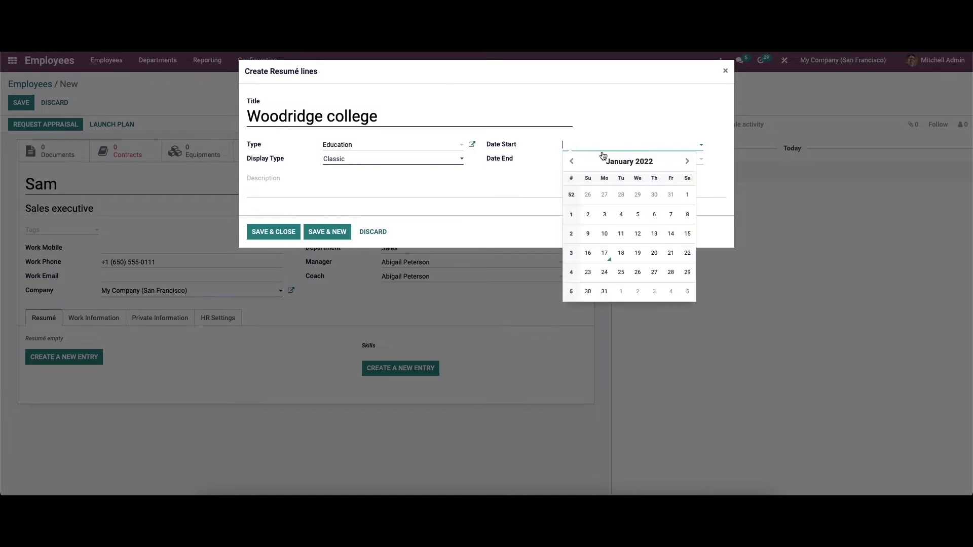
Step: Give the Woodridge college line start date 06/01/2018 and save it
{"action": "left_click", "coordinate": [635, 162]}
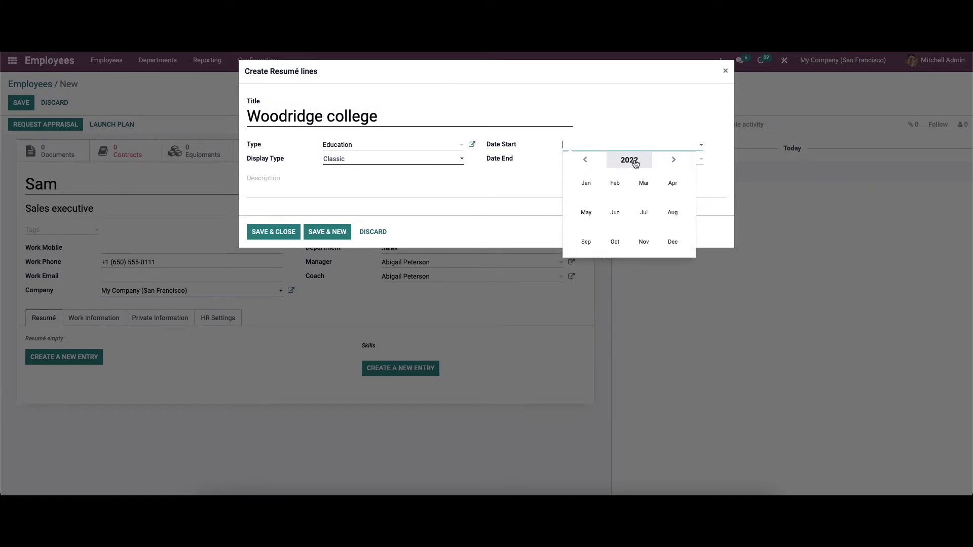
{"action": "left_click", "coordinate": [639, 161]}
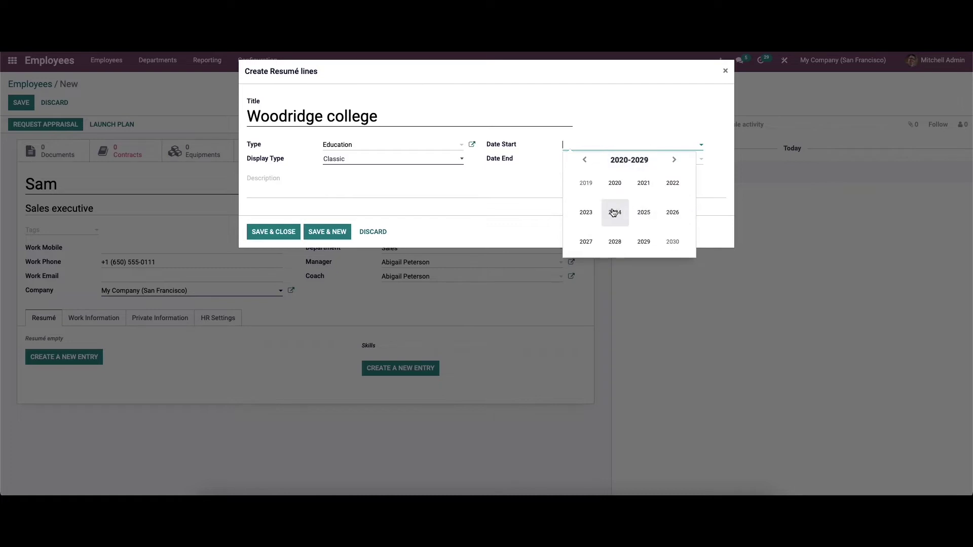
{"action": "left_click", "coordinate": [583, 163]}
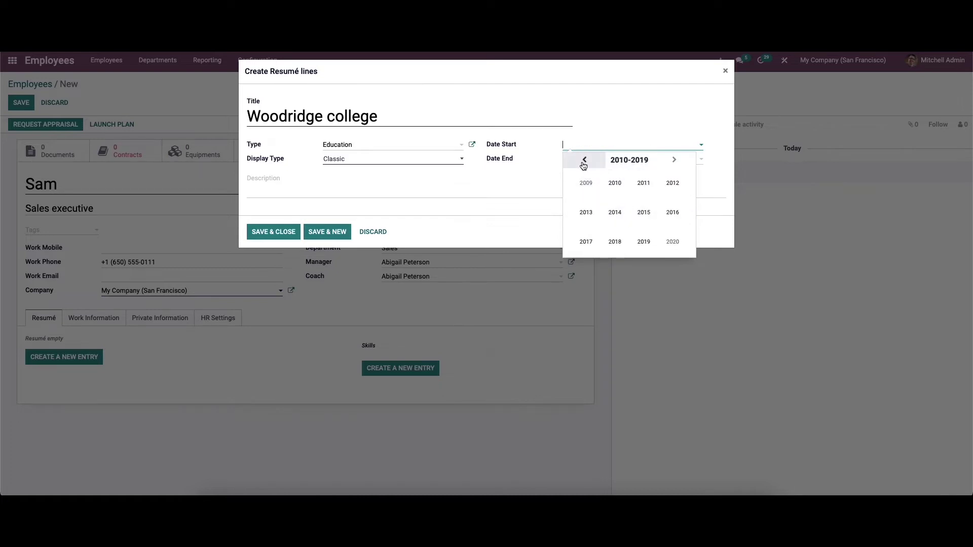
{"action": "left_click", "coordinate": [614, 243]}
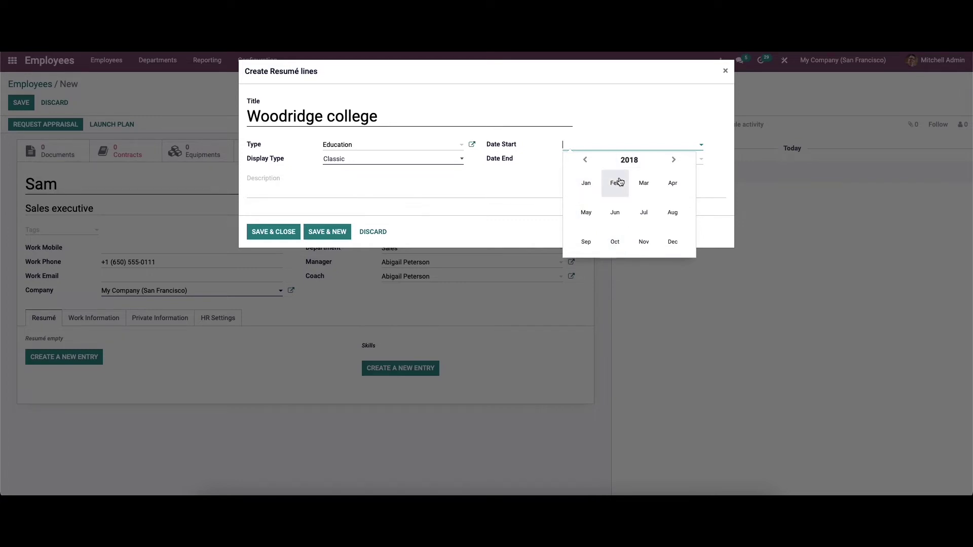
{"action": "left_click", "coordinate": [615, 212]}
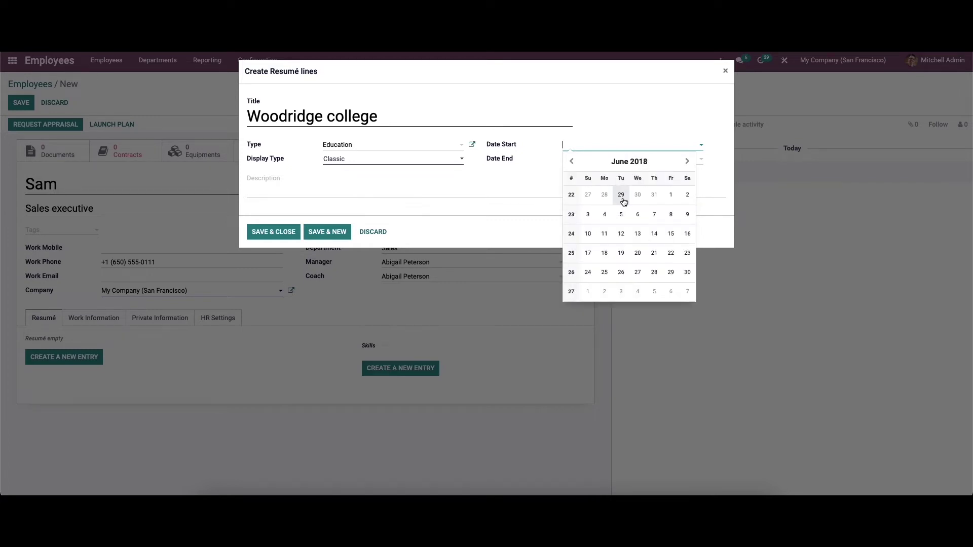
{"action": "left_click", "coordinate": [670, 196]}
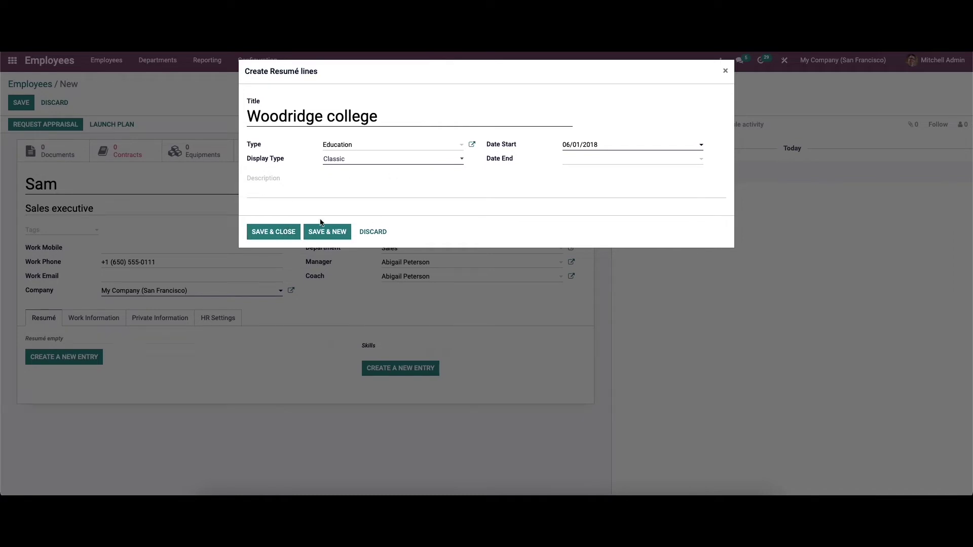
{"action": "left_click", "coordinate": [282, 230]}
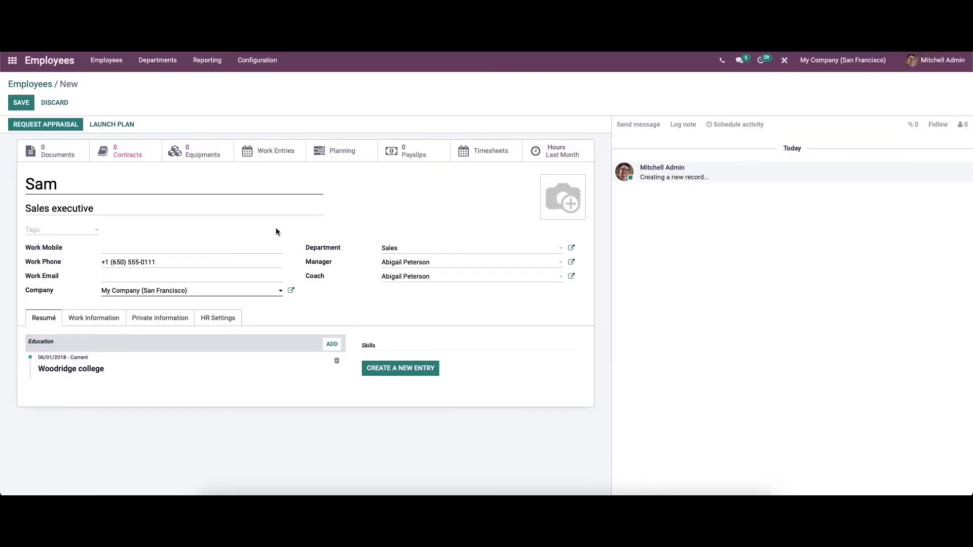
Step: Add another resumé line from the Education section
{"action": "left_click", "coordinate": [332, 345]}
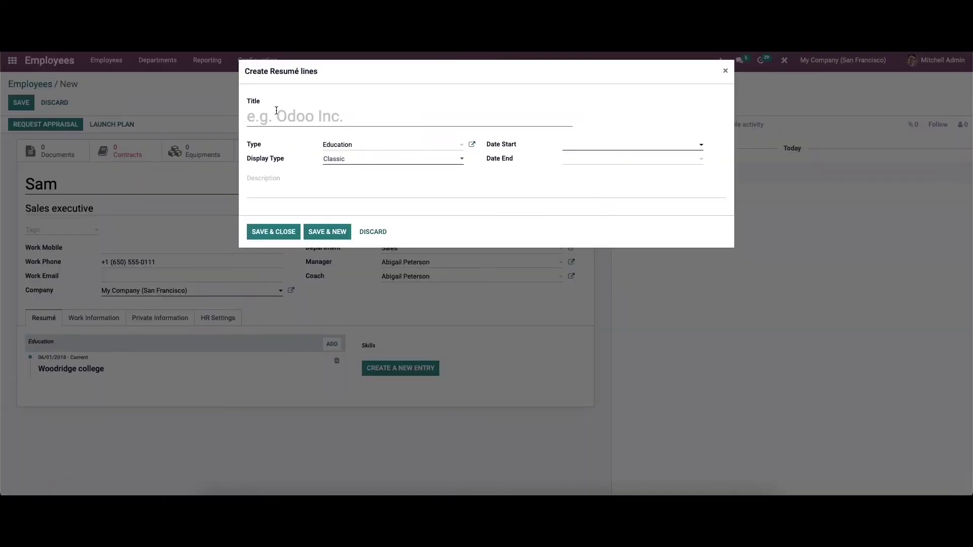
Step: Title the new line 'My belgian company', with type Experience and display type Certification
{"action": "left_click", "coordinate": [278, 105]}
{"action": "left_click", "coordinate": [287, 118]}
{"action": "type", "text": "M"}
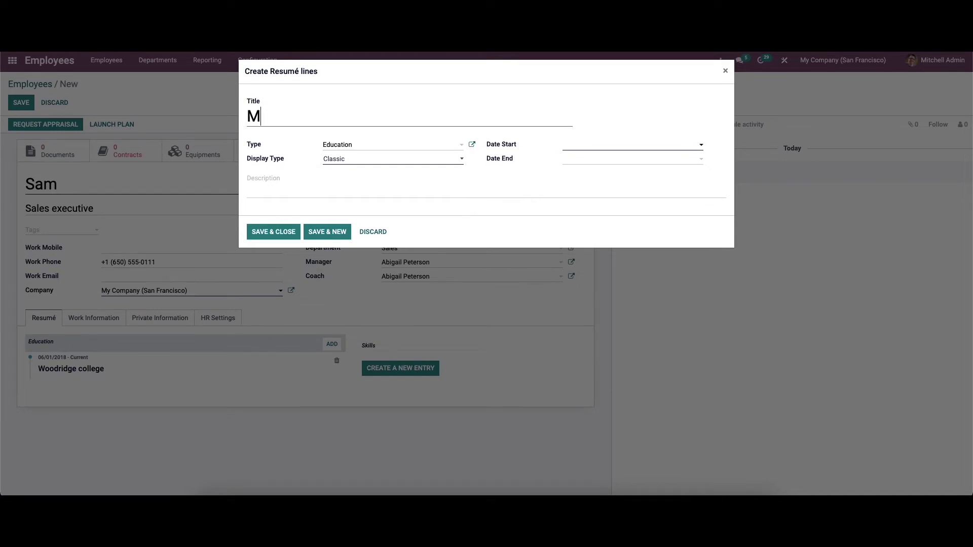
{"action": "type", "text": "y belgian "}
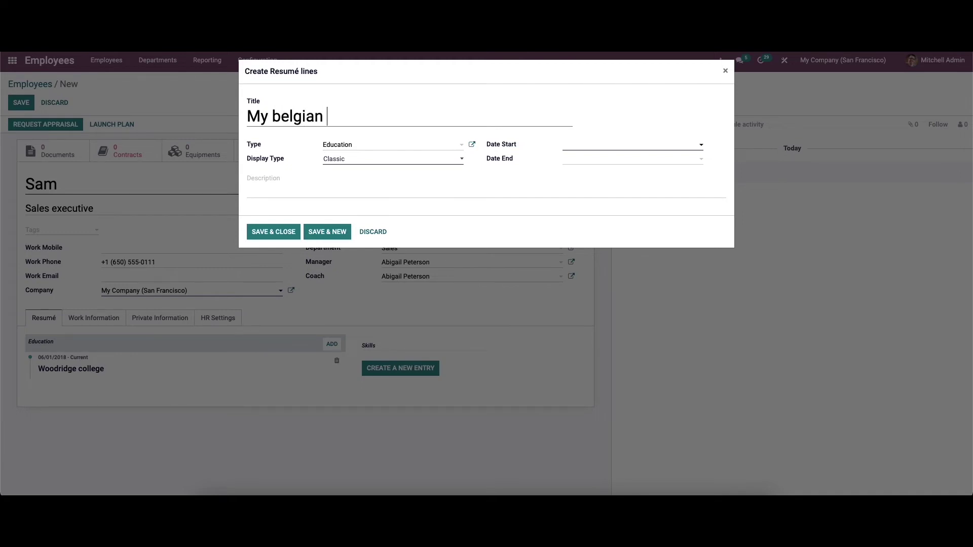
{"action": "type", "text": "company"}
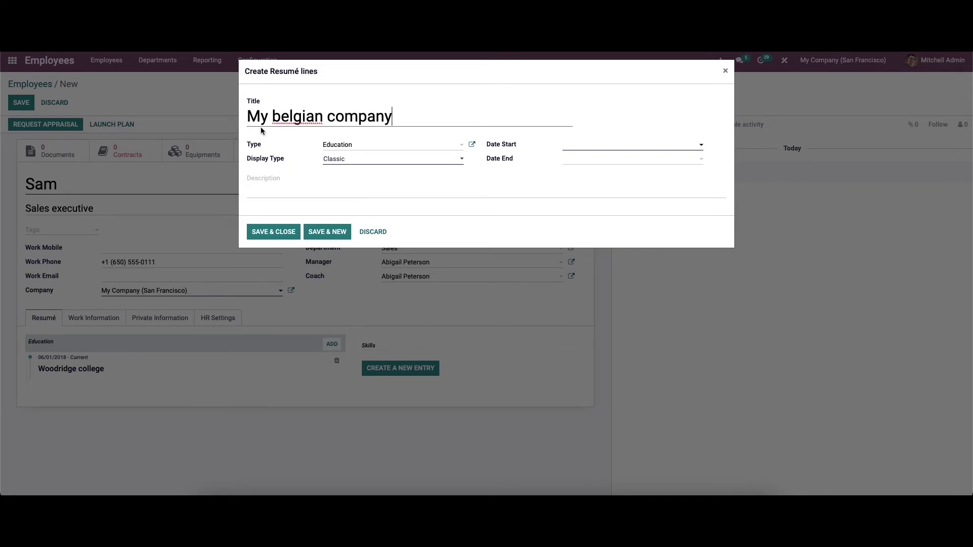
{"action": "left_click", "coordinate": [371, 147]}
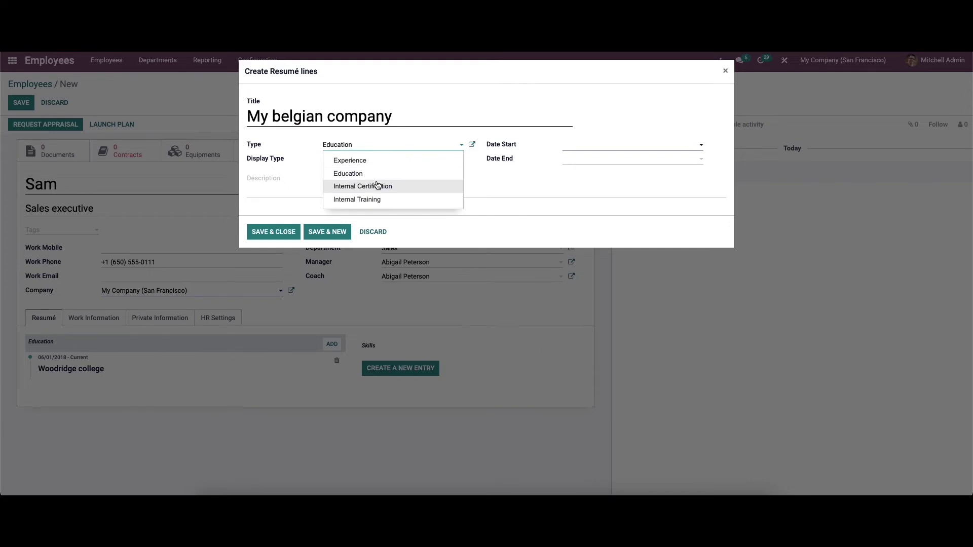
{"action": "left_click", "coordinate": [379, 159]}
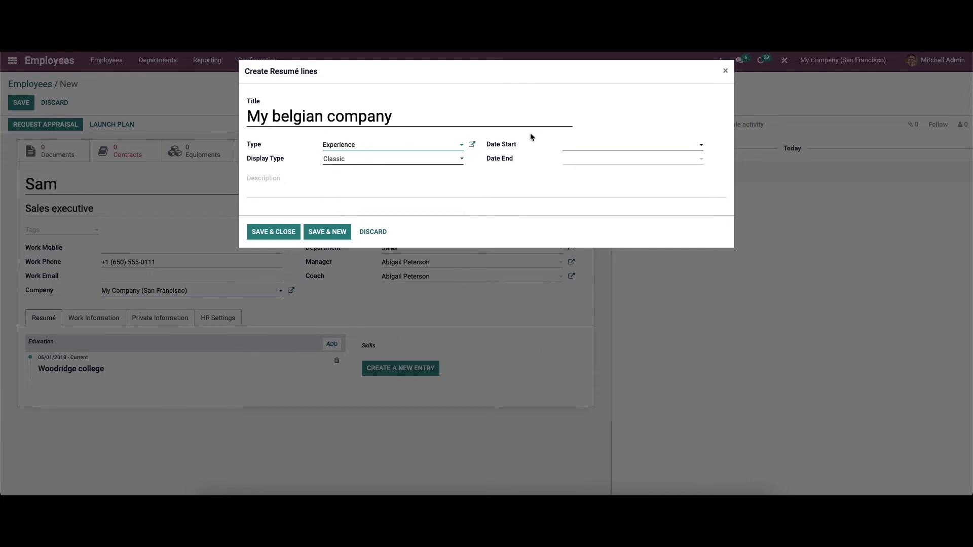
{"action": "left_click", "coordinate": [426, 160]}
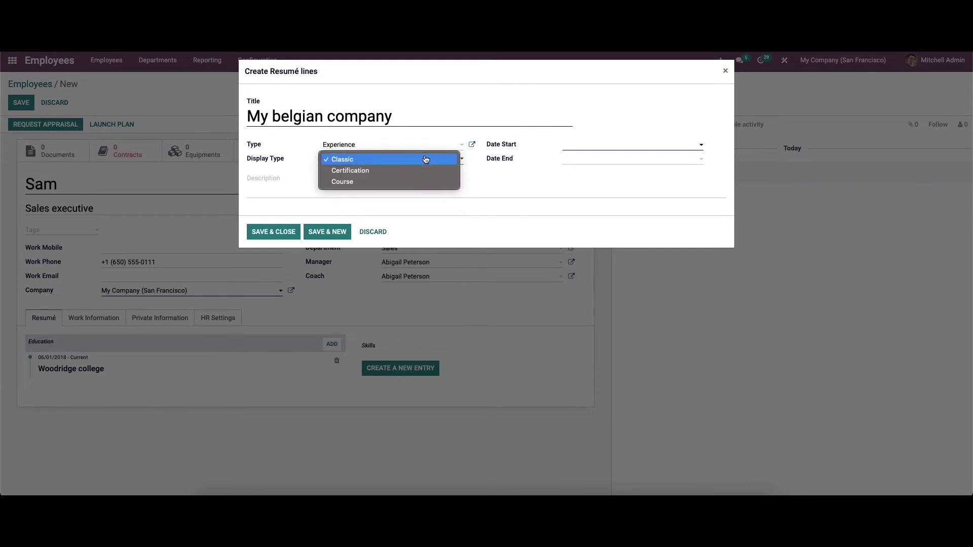
{"action": "left_click", "coordinate": [424, 171]}
{"action": "left_click", "coordinate": [607, 147]}
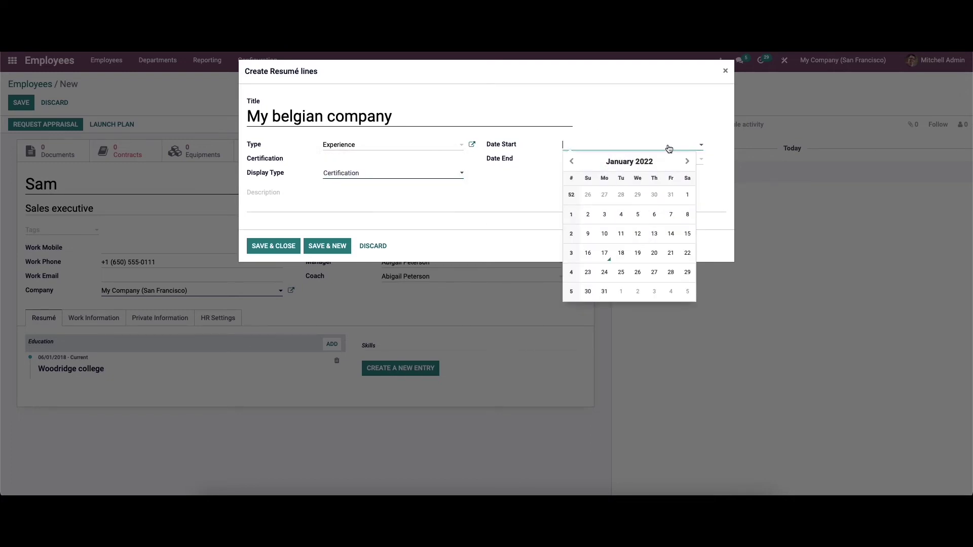
Step: Set the My belgian company line's start date to 02/04/2020
{"action": "left_click", "coordinate": [643, 161]}
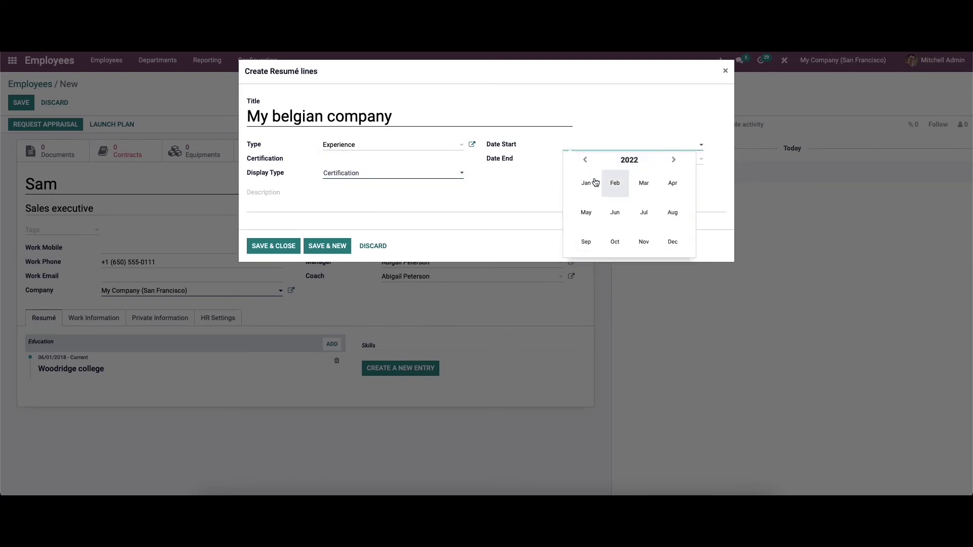
{"action": "left_click", "coordinate": [629, 160]}
{"action": "left_click", "coordinate": [616, 185]}
{"action": "left_click", "coordinate": [616, 184]}
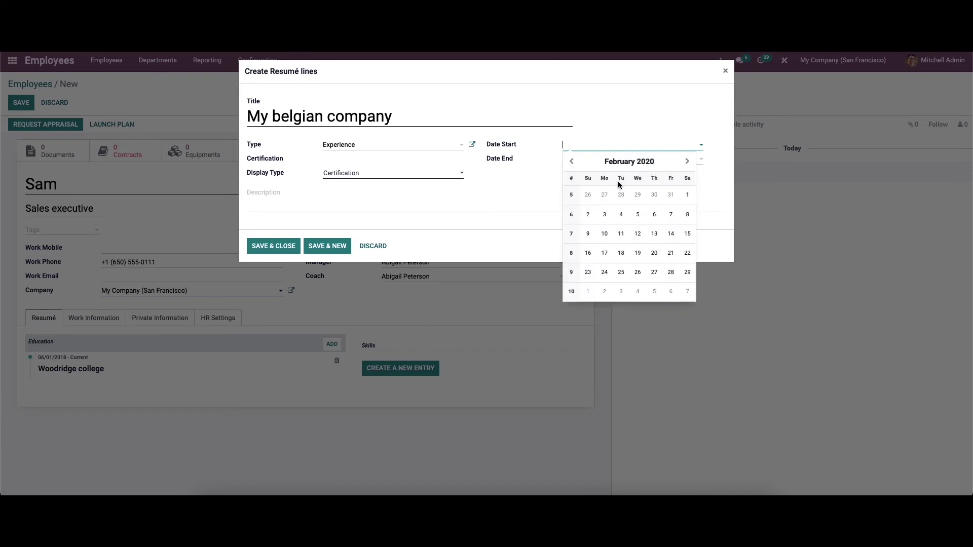
{"action": "left_click", "coordinate": [620, 214]}
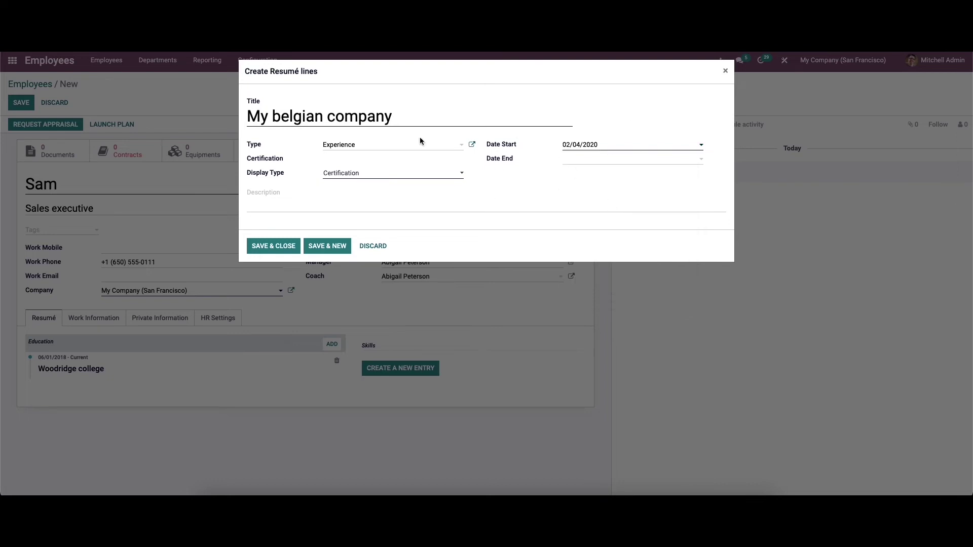
Step: Describe the line as 'Sales executive' and save it to the résumé
{"action": "left_click", "coordinate": [309, 201]}
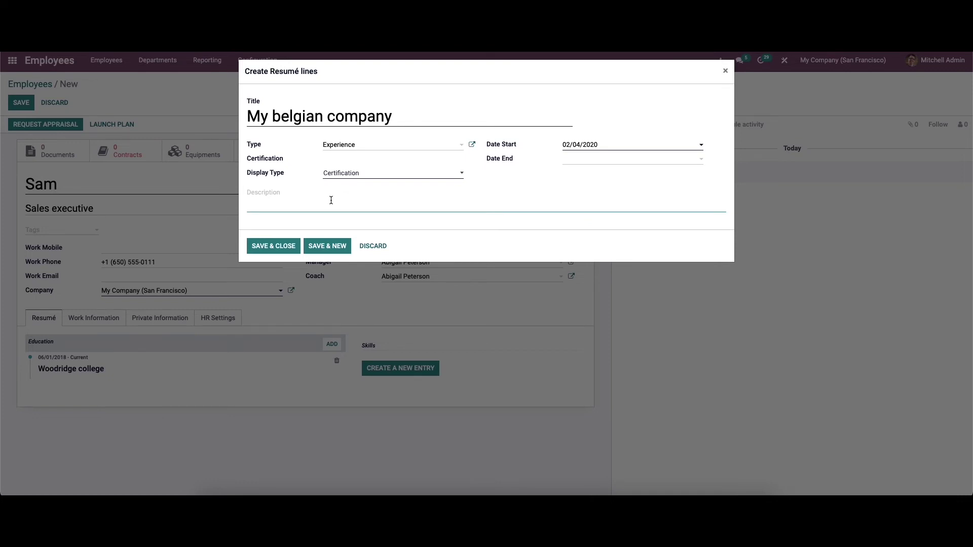
{"action": "type", "text": "sA"}
{"action": "key", "text": "BackSpace"}
{"action": "key", "text": "BackSpace"}
{"action": "type", "text": "S"}
{"action": "left_click", "coordinate": [288, 243]}
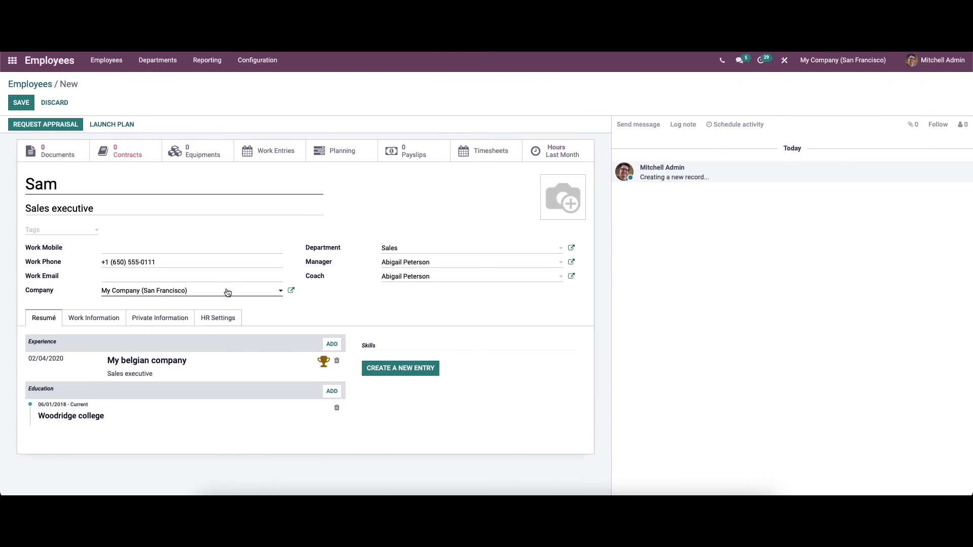
{"action": "left_click", "coordinate": [242, 250]}
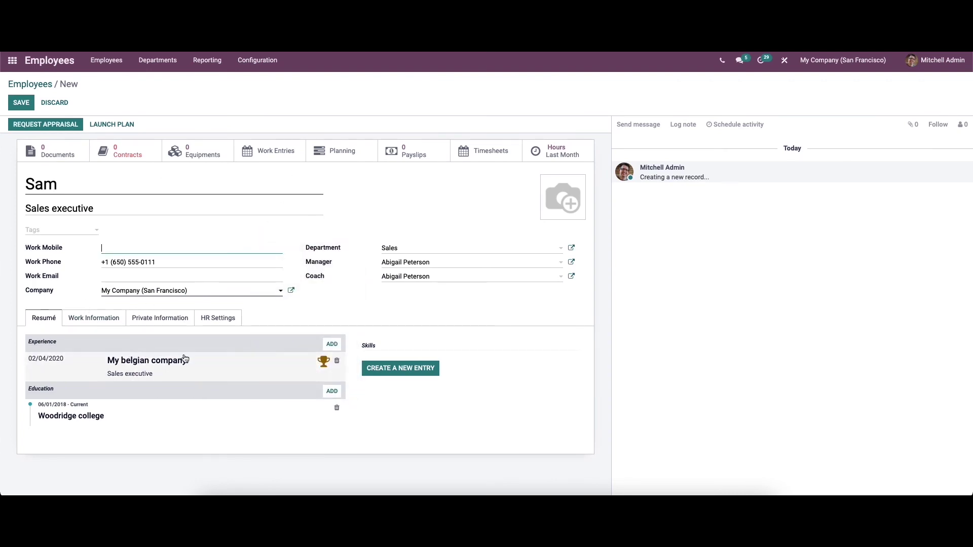
Step: Add a new skill of type Languages, choosing French
{"action": "left_click", "coordinate": [416, 375]}
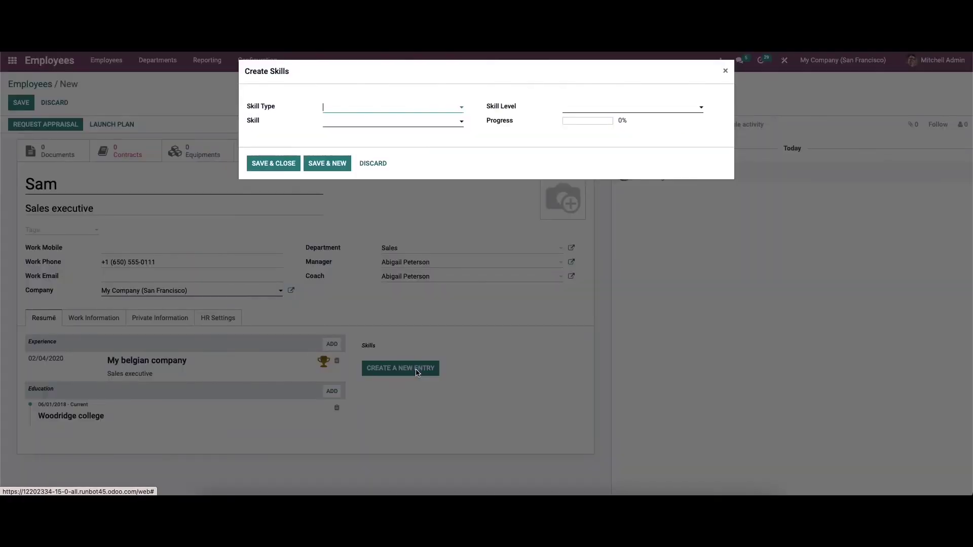
{"action": "left_click", "coordinate": [375, 108]}
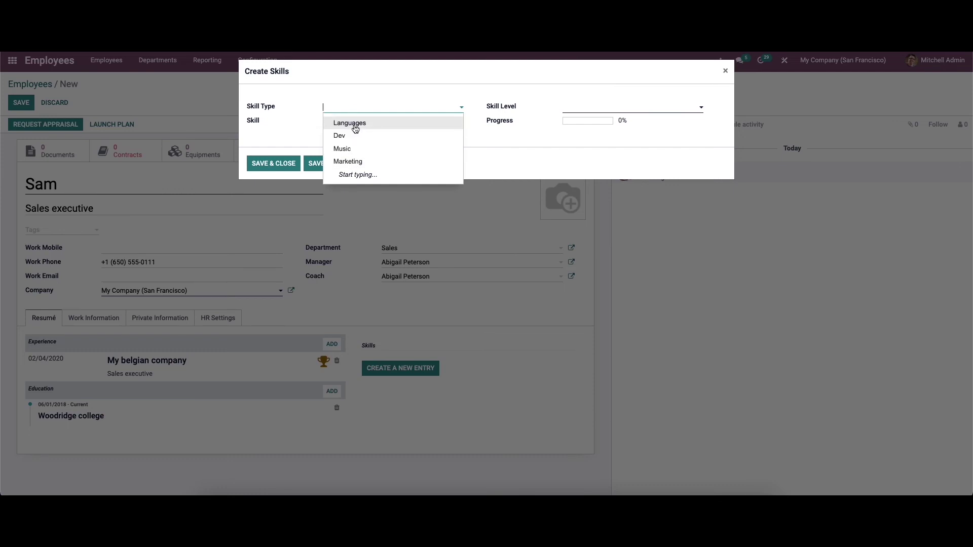
{"action": "left_click", "coordinate": [357, 123]}
{"action": "left_click", "coordinate": [339, 127]}
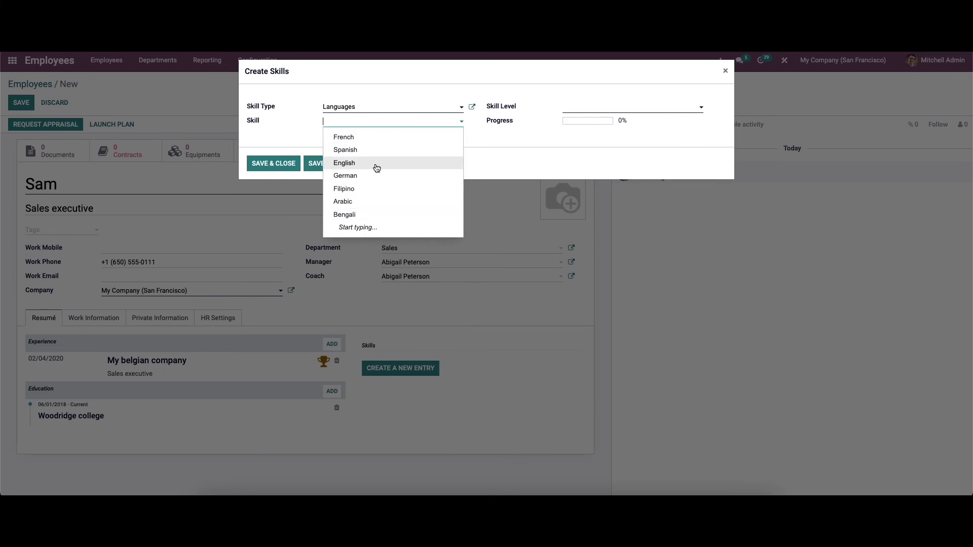
{"action": "left_click", "coordinate": [370, 144]}
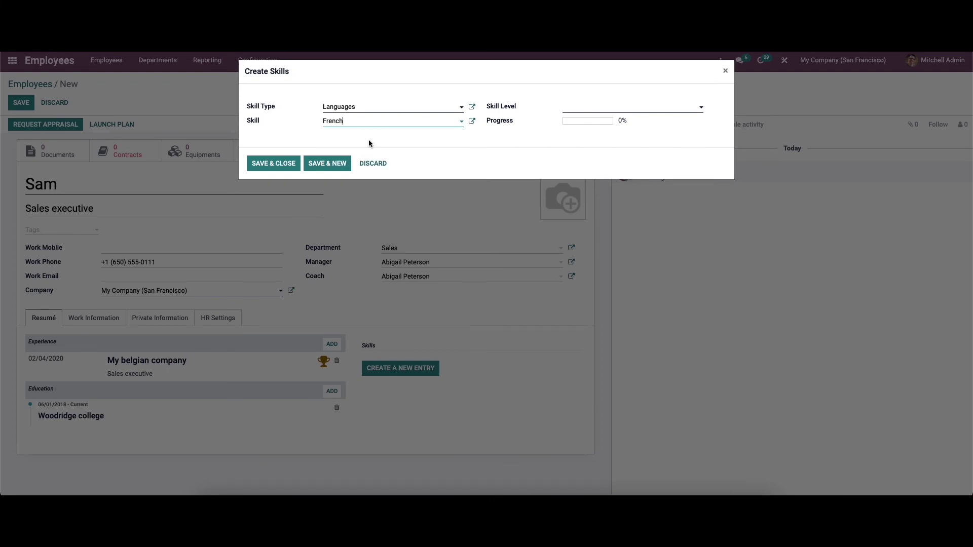
Step: Set French to level C1 and save it to the employee's skills
{"action": "left_click", "coordinate": [591, 111]}
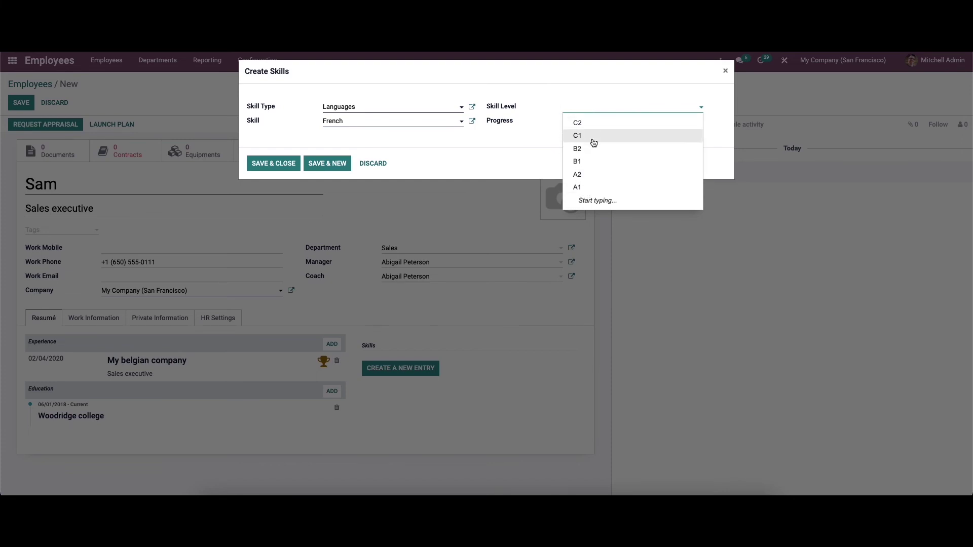
{"action": "left_click", "coordinate": [587, 161]}
{"action": "left_click", "coordinate": [586, 107]}
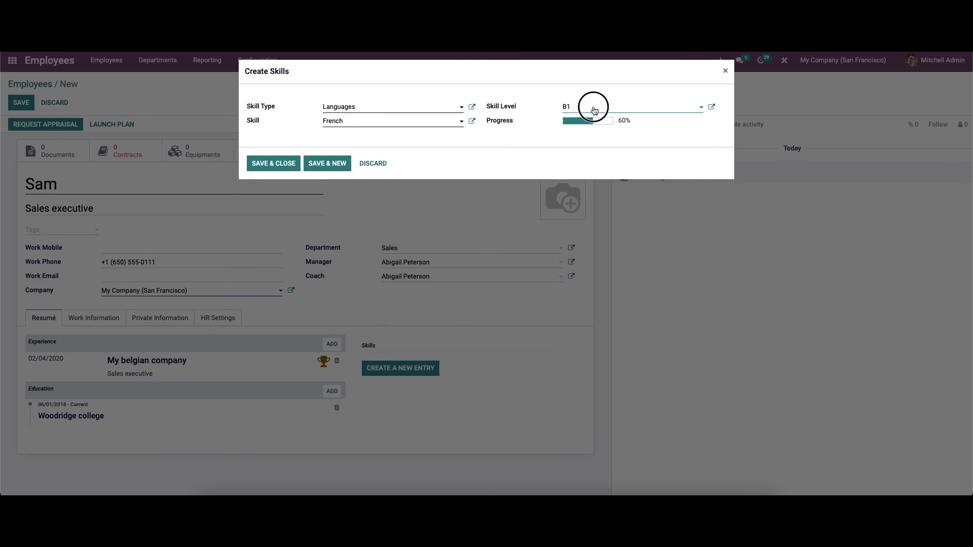
{"action": "left_click", "coordinate": [588, 135]}
{"action": "left_click", "coordinate": [280, 166]}
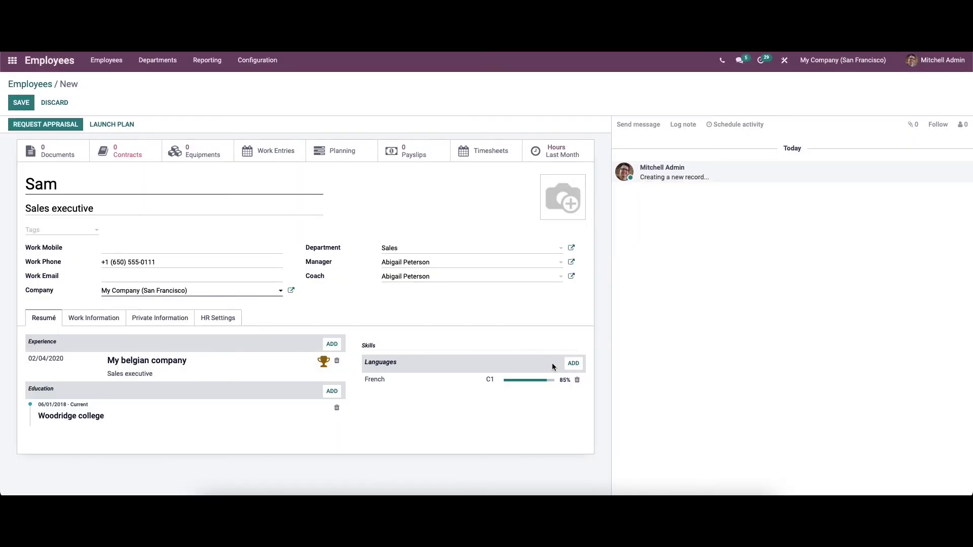
{"action": "left_click", "coordinate": [571, 365]}
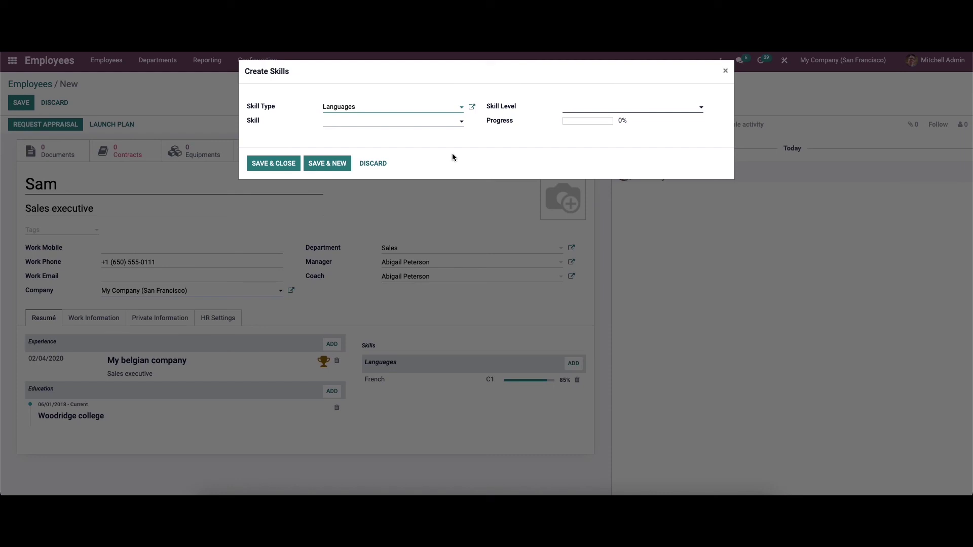
Step: Add Public Speaking under Marketing at level L3, then save the employee record
{"action": "left_click", "coordinate": [370, 112]}
{"action": "left_click", "coordinate": [370, 163]}
{"action": "left_click", "coordinate": [369, 123]}
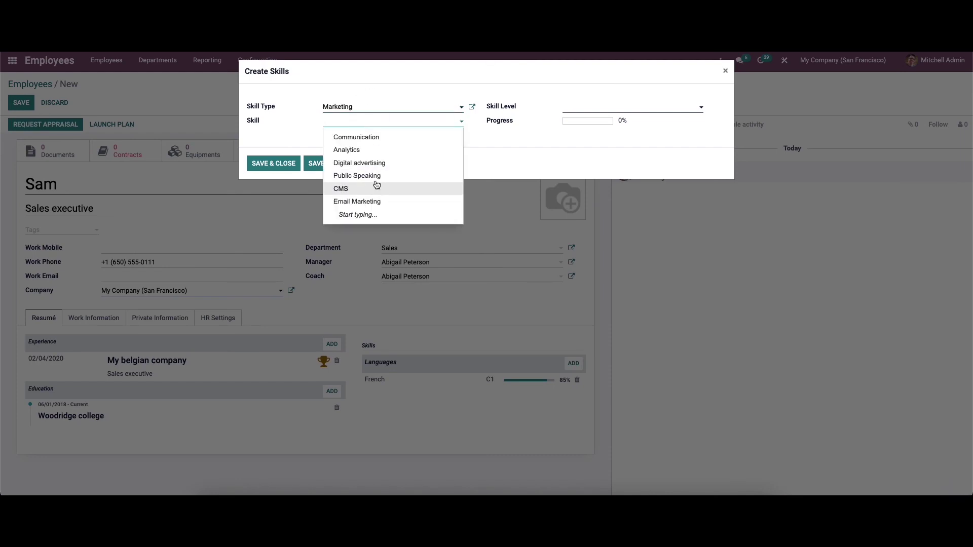
{"action": "left_click", "coordinate": [373, 175]}
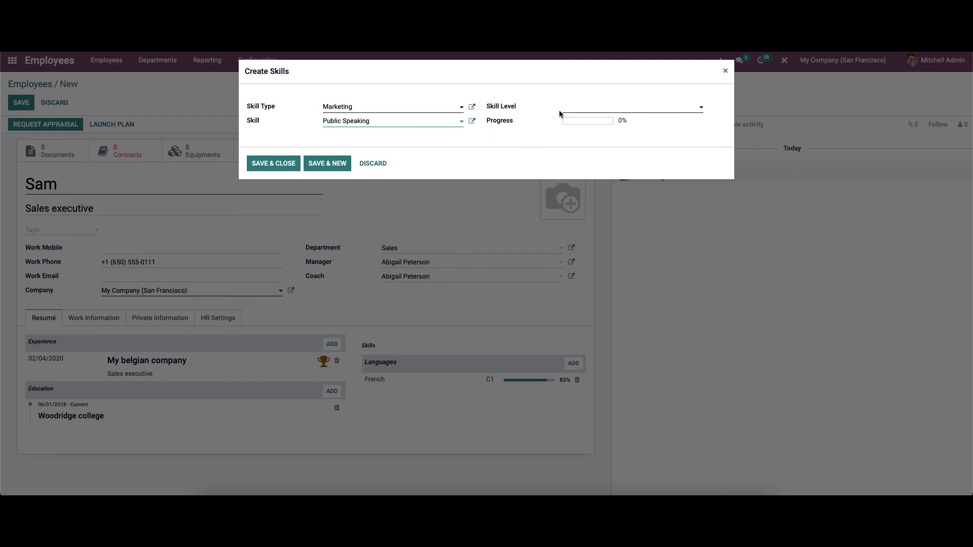
{"action": "left_click", "coordinate": [580, 109]}
{"action": "left_click", "coordinate": [572, 135]}
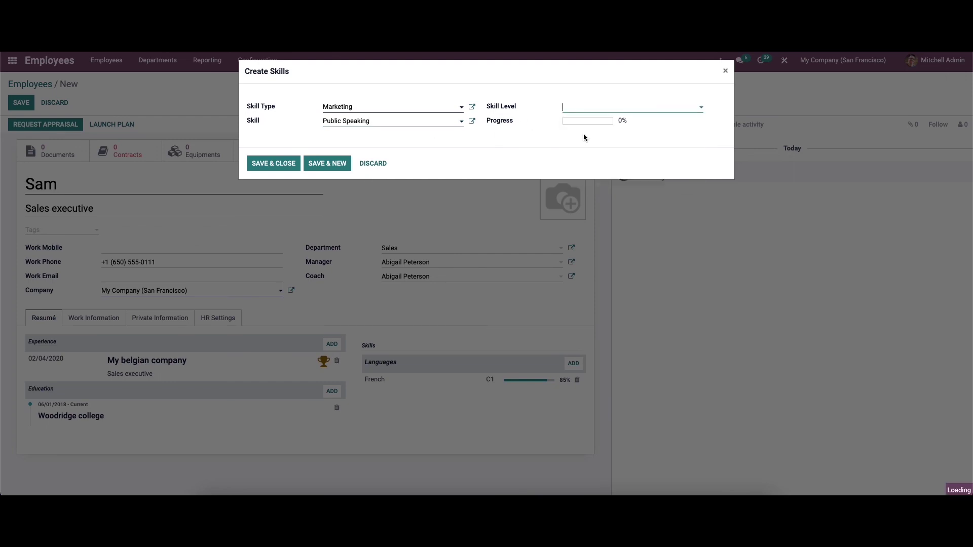
{"action": "left_click", "coordinate": [270, 165]}
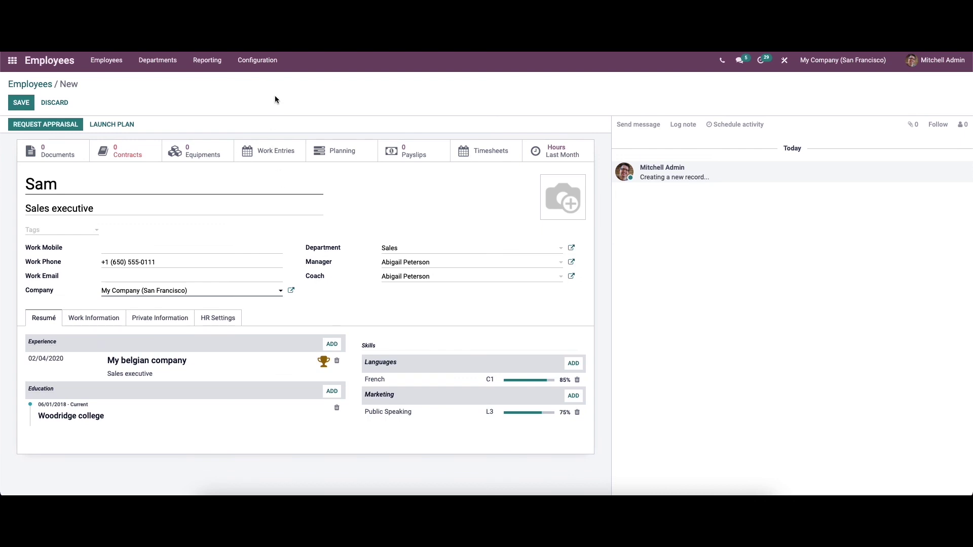
{"action": "left_click", "coordinate": [18, 104]}
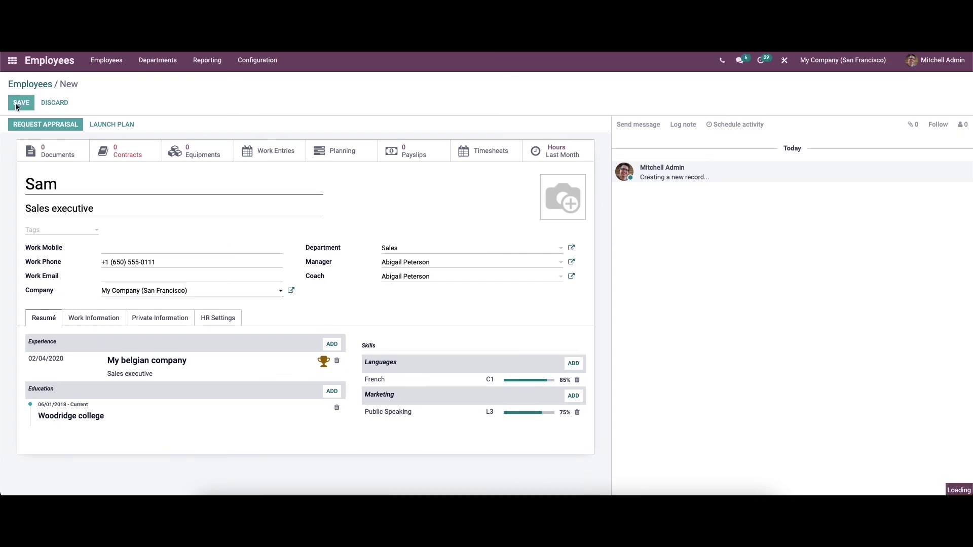